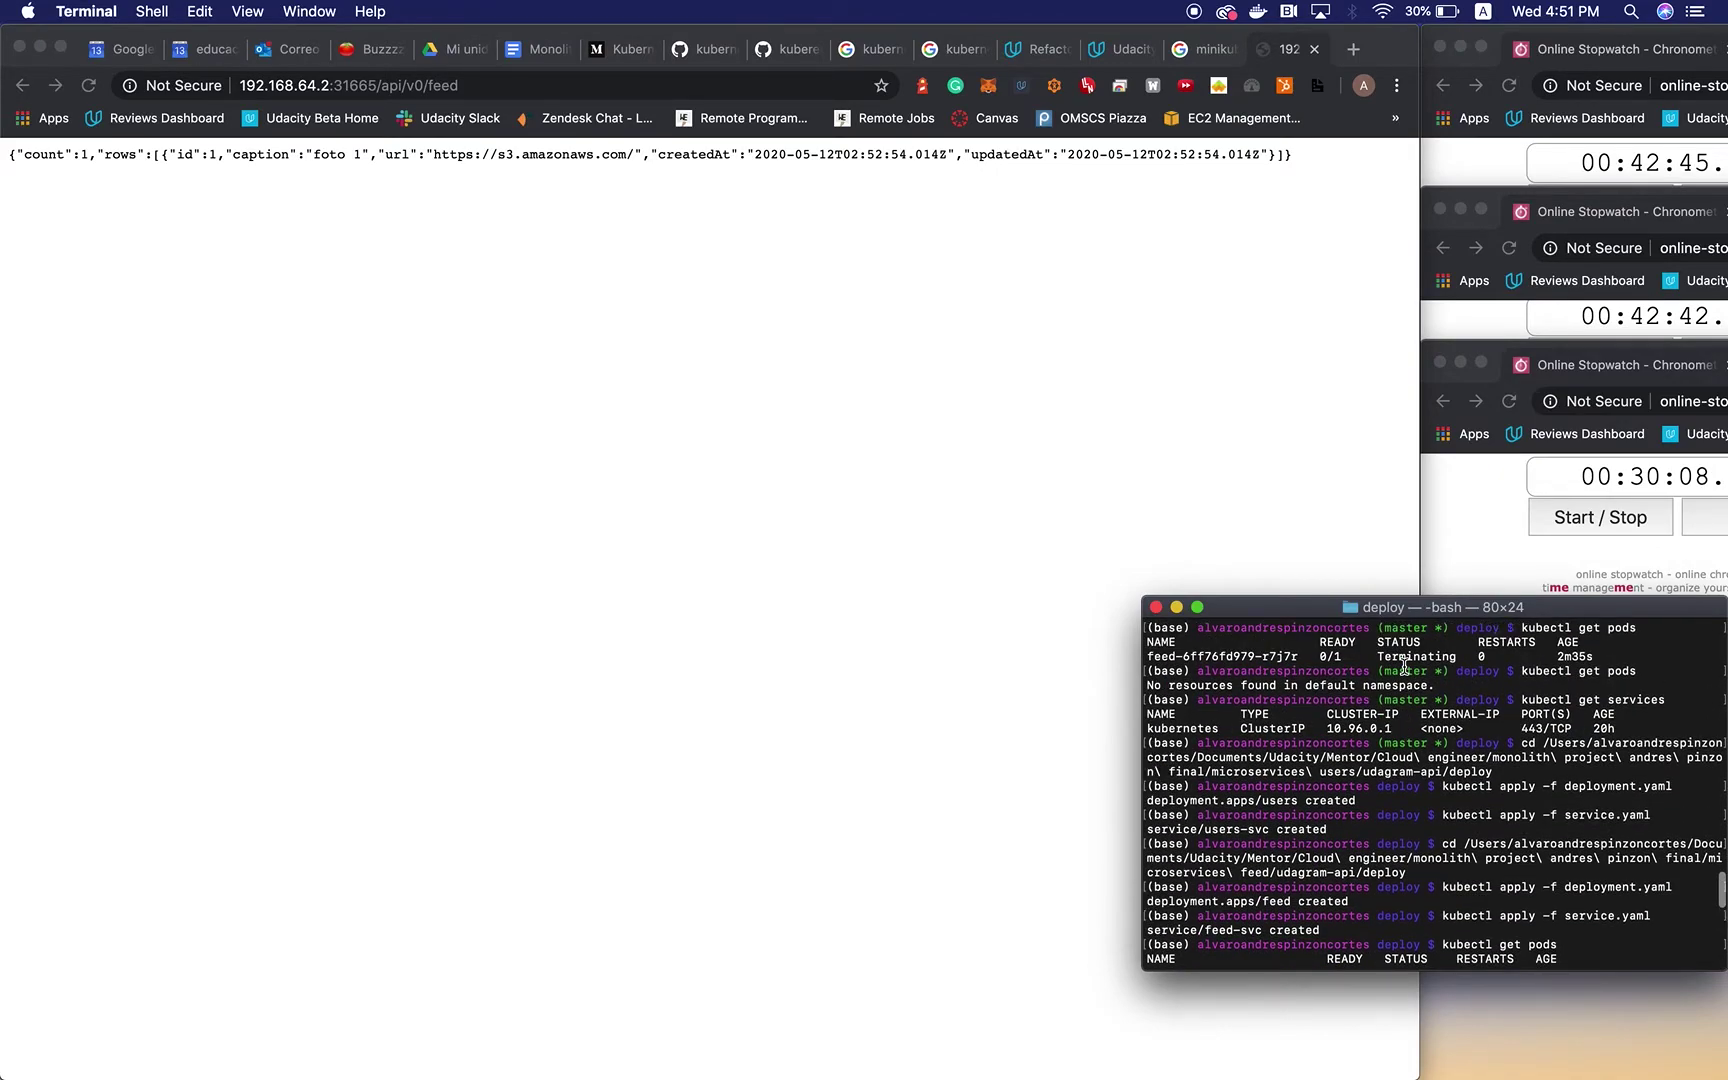
{"action": "scroll", "coordinate": [1405, 667], "scroll_direction": "up", "scroll_amount": 2}
{"action": "scroll", "coordinate": [1404, 667], "scroll_direction": "down", "scroll_amount": 2}
{"action": "scroll", "coordinate": [1405, 667], "scroll_direction": "down", "scroll_amount": 3}
{"action": "scroll", "coordinate": [1404, 667], "scroll_direction": "down", "scroll_amount": 3}
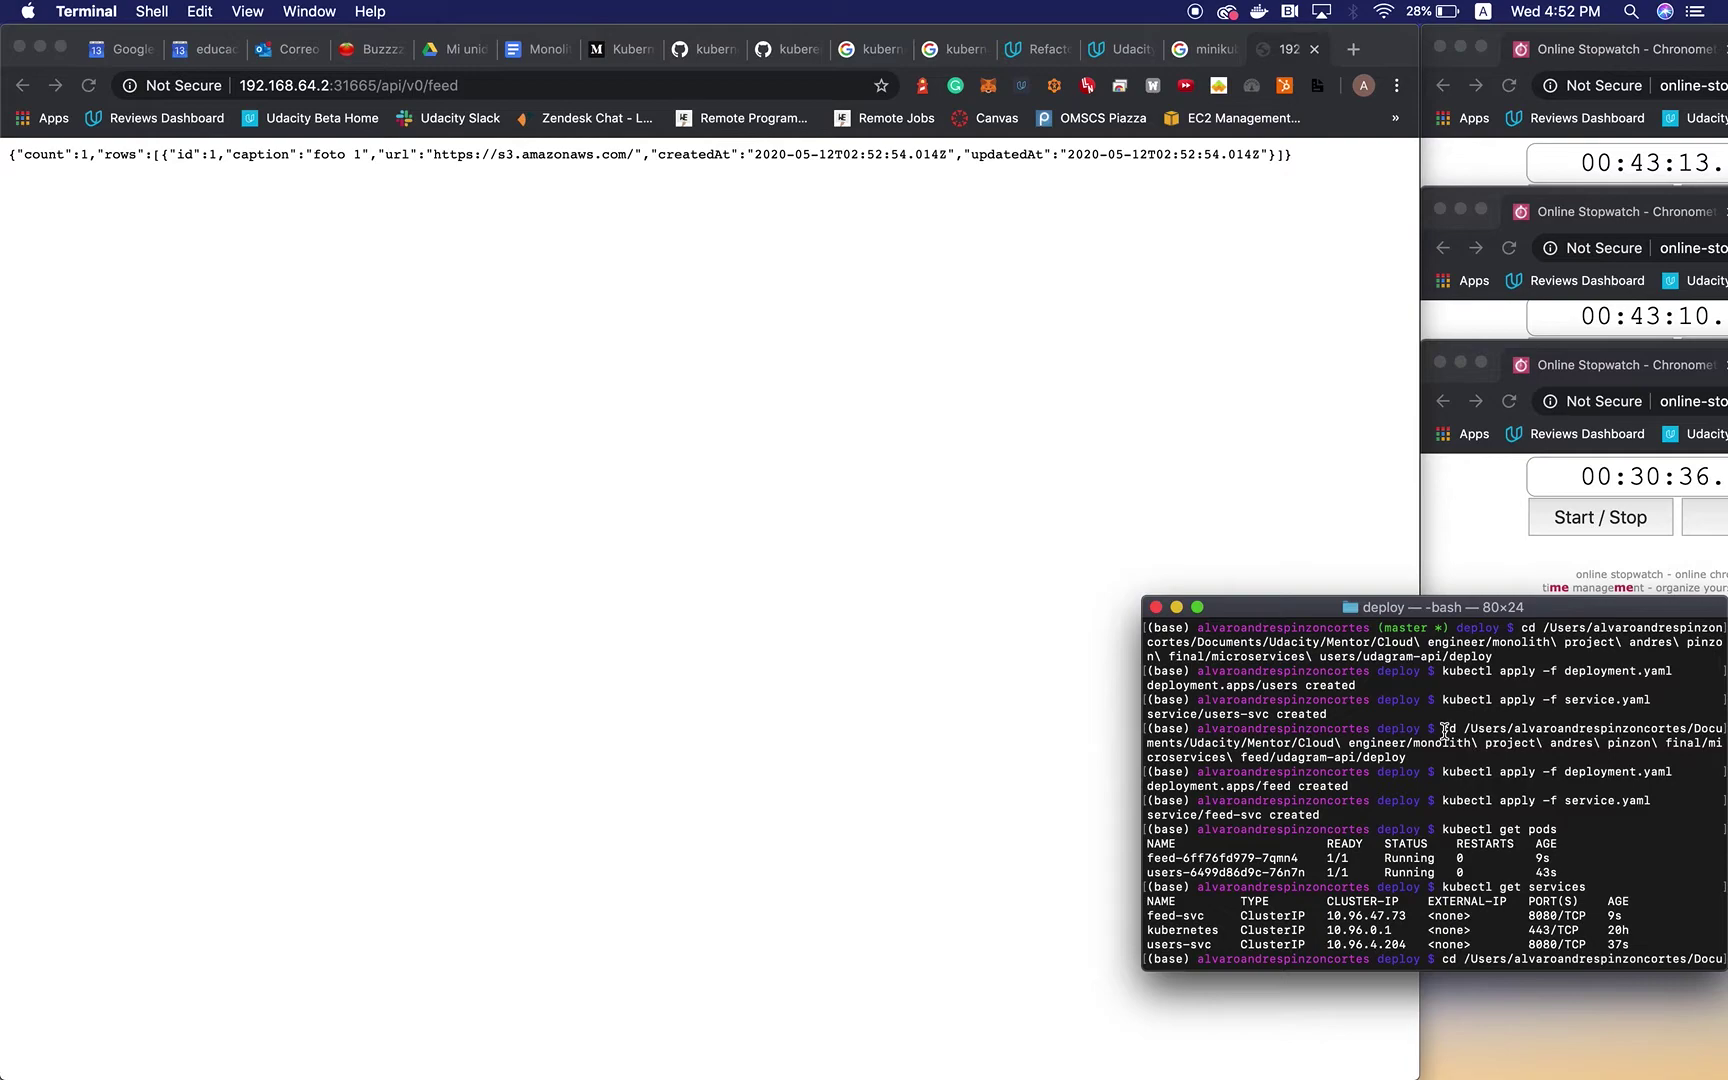
{"action": "left_click_drag", "start_coordinate": [1442, 730], "coordinate": [1445, 754]}
Highlight 'feed' in the output path and widen the Terminal window so lines fit.
{"action": "double_click", "coordinate": [1253, 758]}
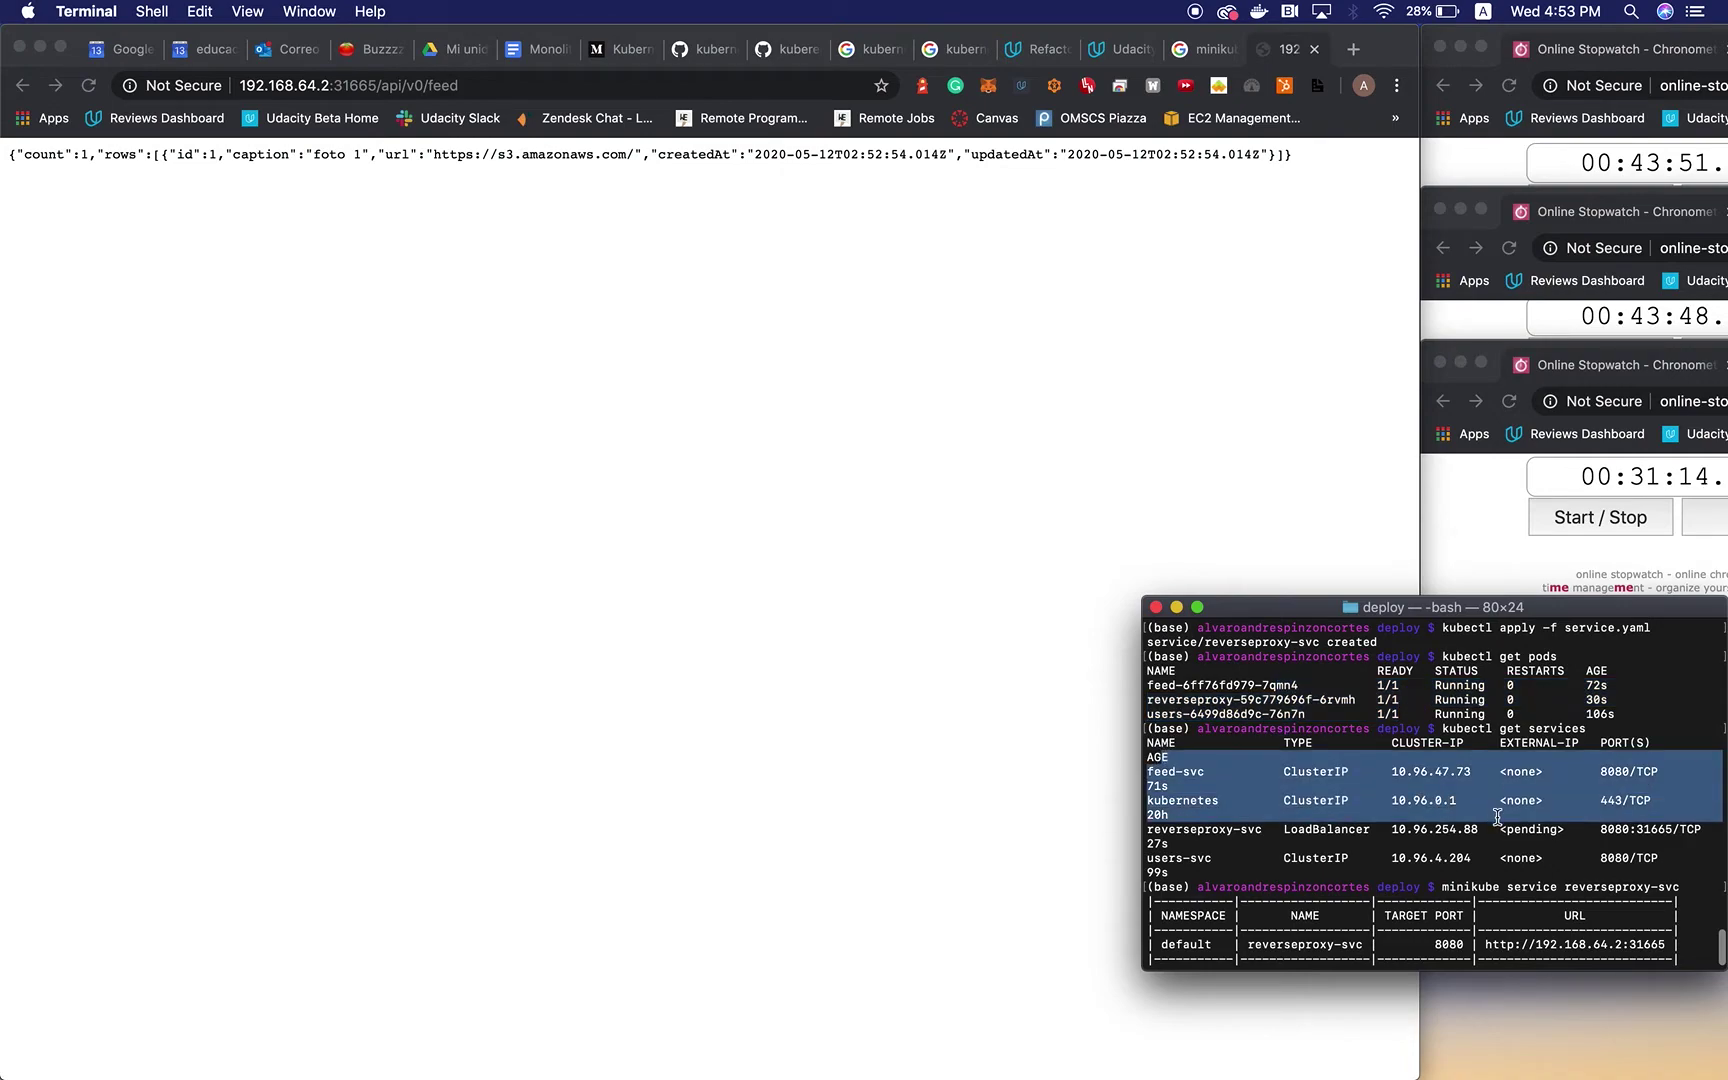
{"action": "left_click_drag", "start_coordinate": [1142, 783], "coordinate": [875, 797]}
Clear the services table highlight and select the minikube command name.
{"action": "left_click", "coordinate": [1026, 807]}
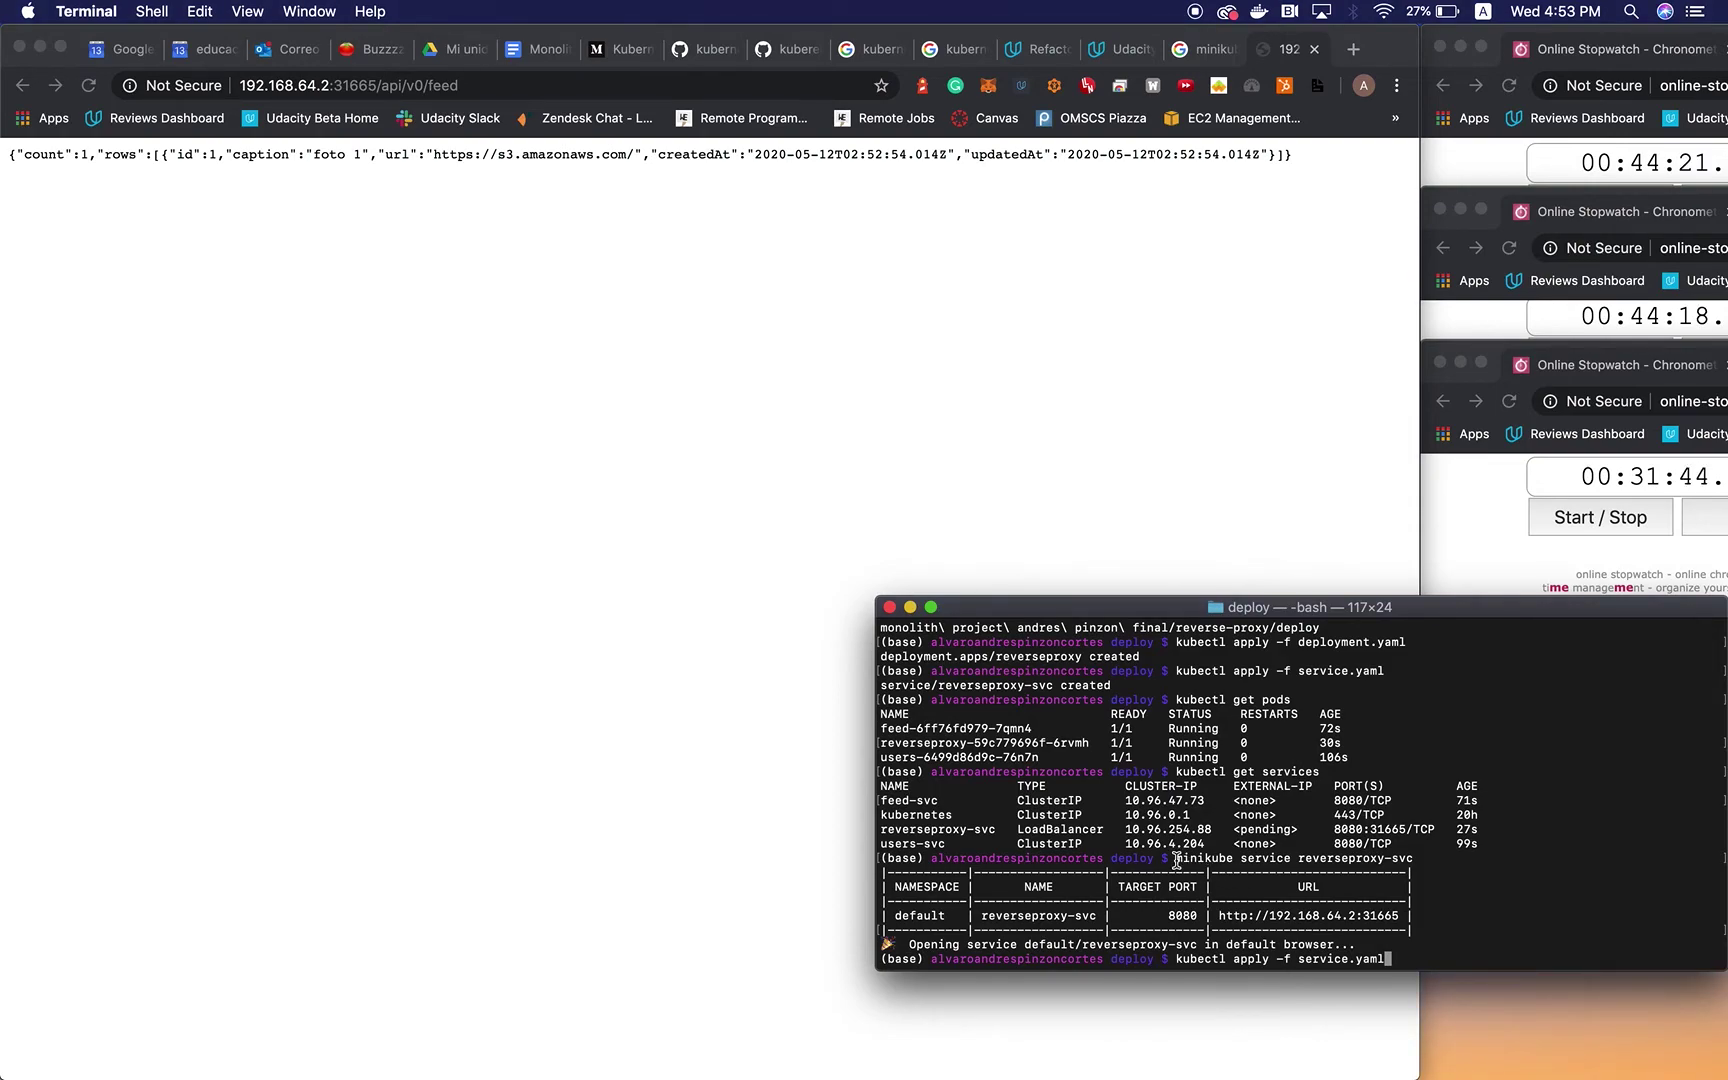
{"action": "left_click_drag", "start_coordinate": [1175, 859], "coordinate": [1221, 860]}
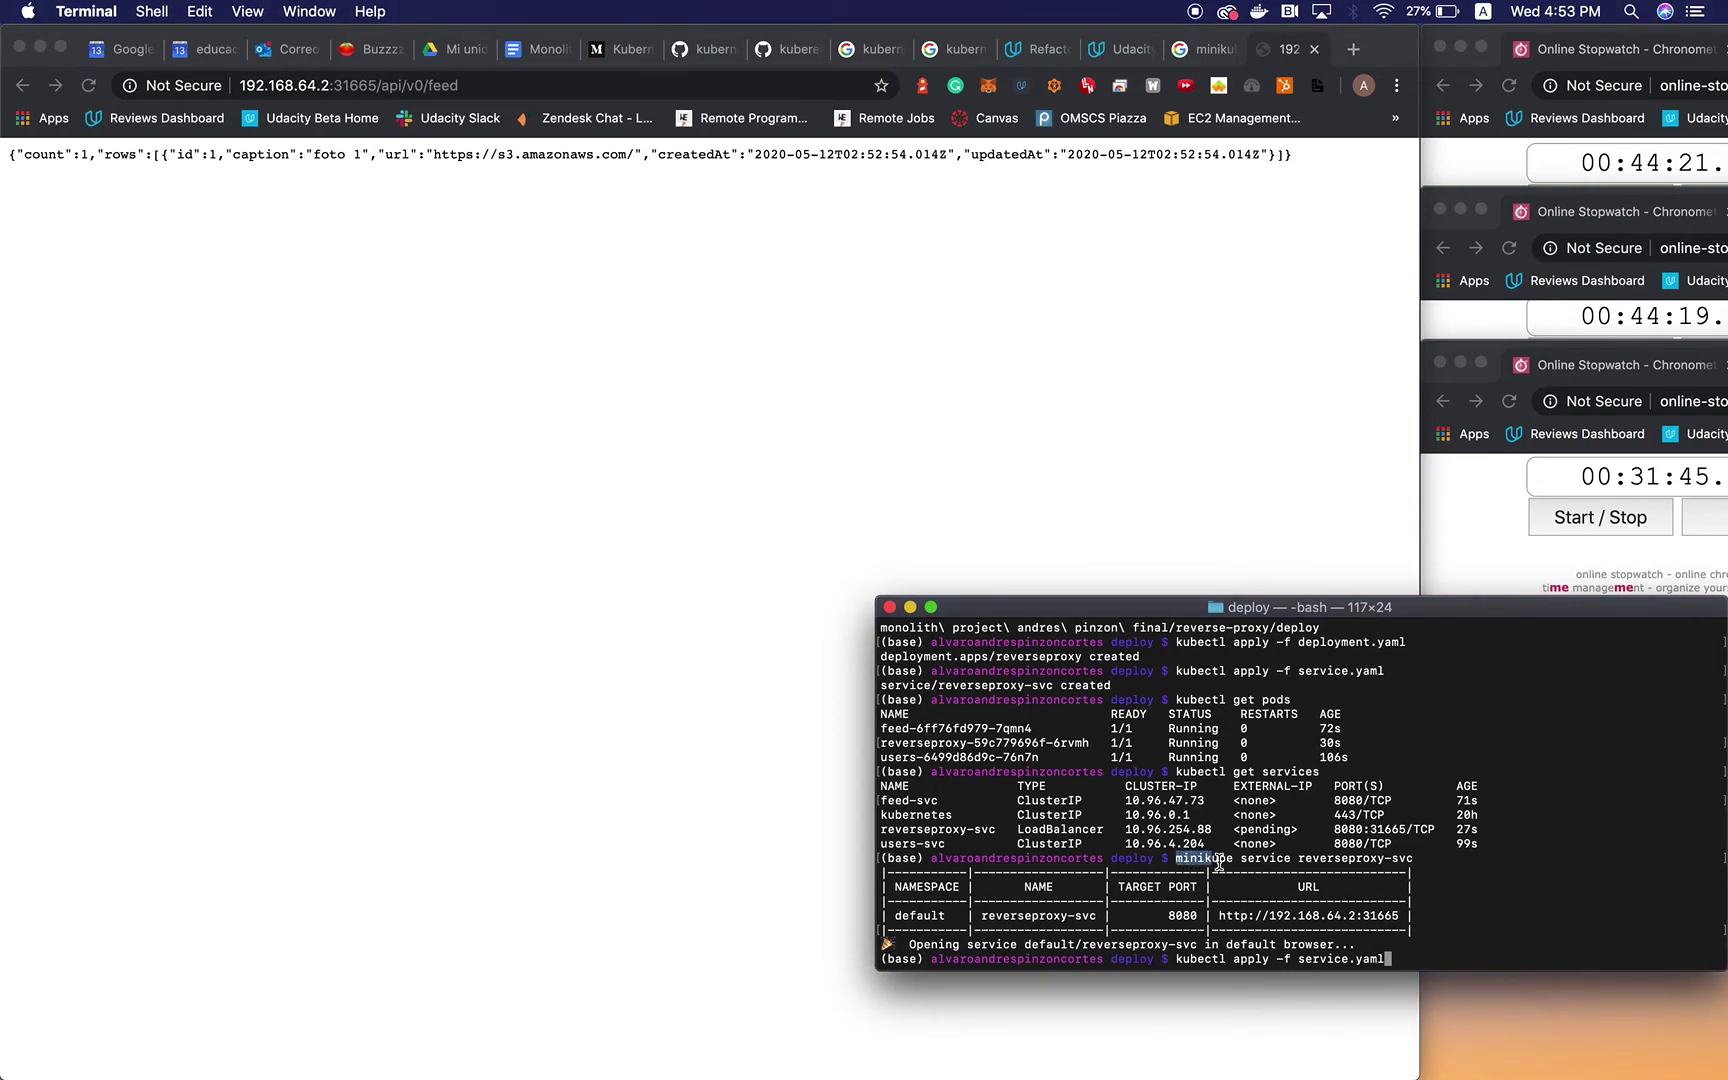
{"action": "left_click", "coordinate": [1330, 859]}
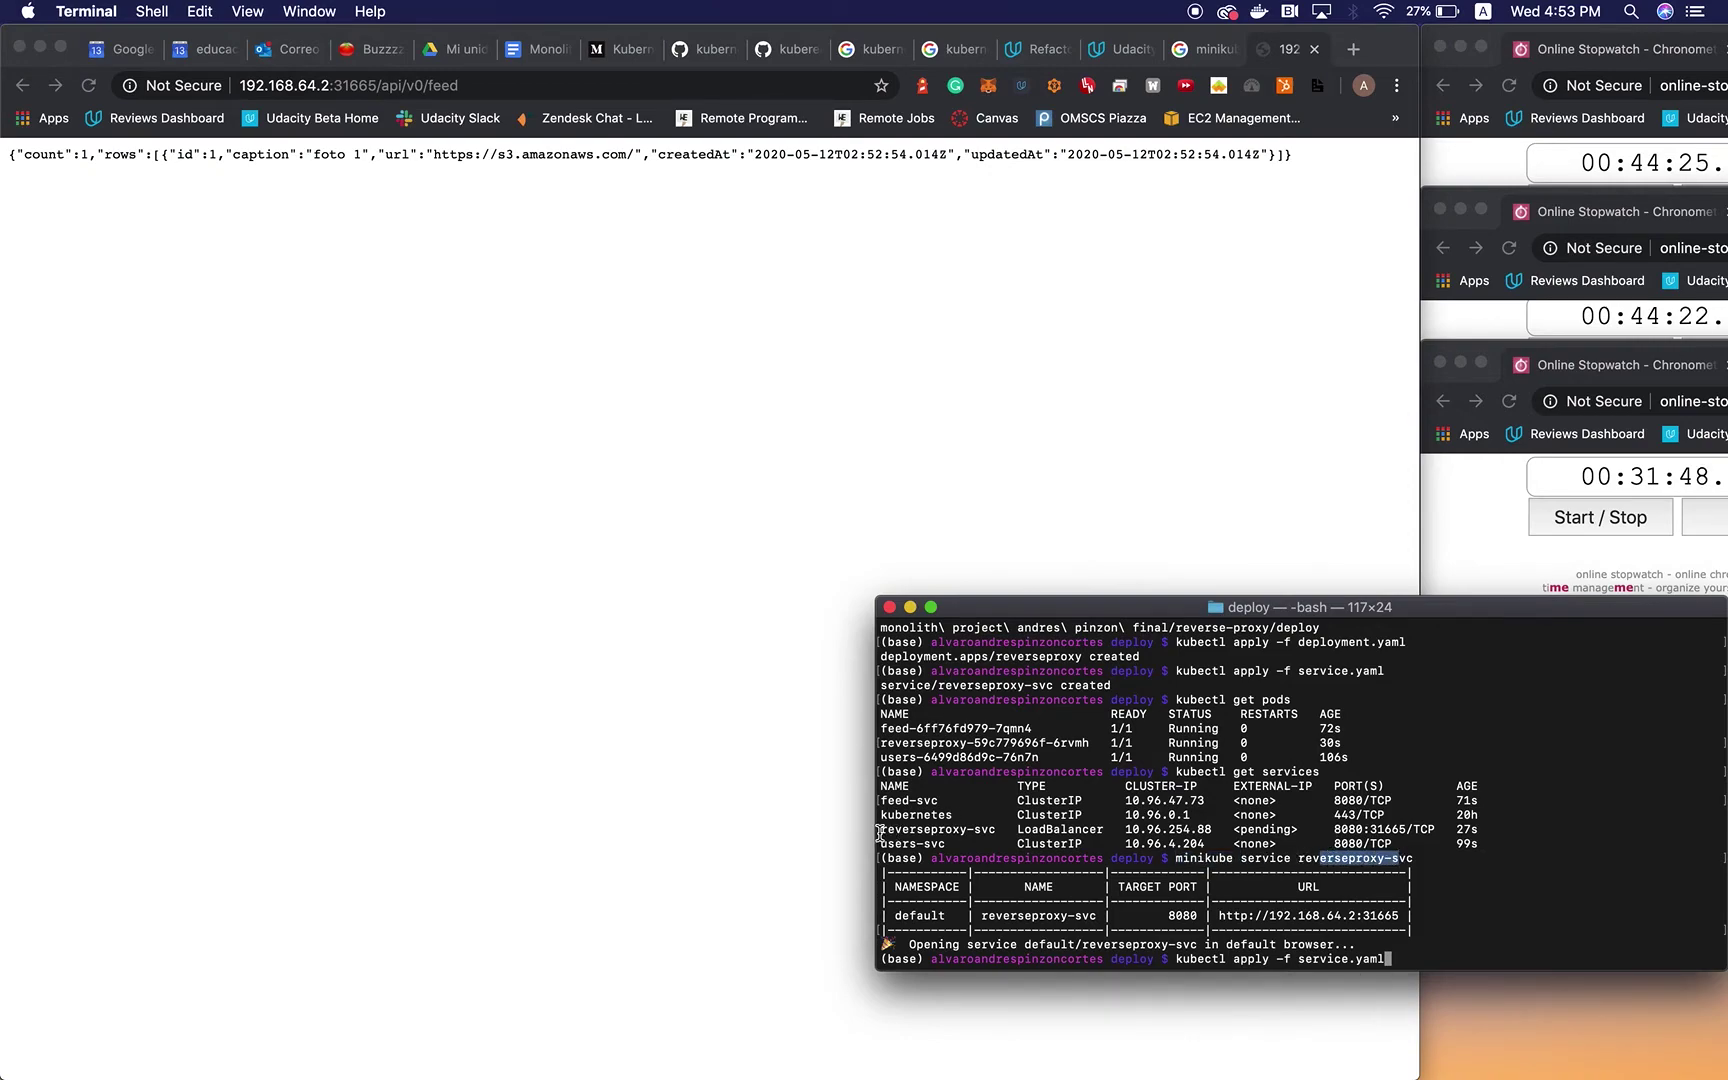
{"action": "left_click_drag", "start_coordinate": [880, 829], "coordinate": [997, 831]}
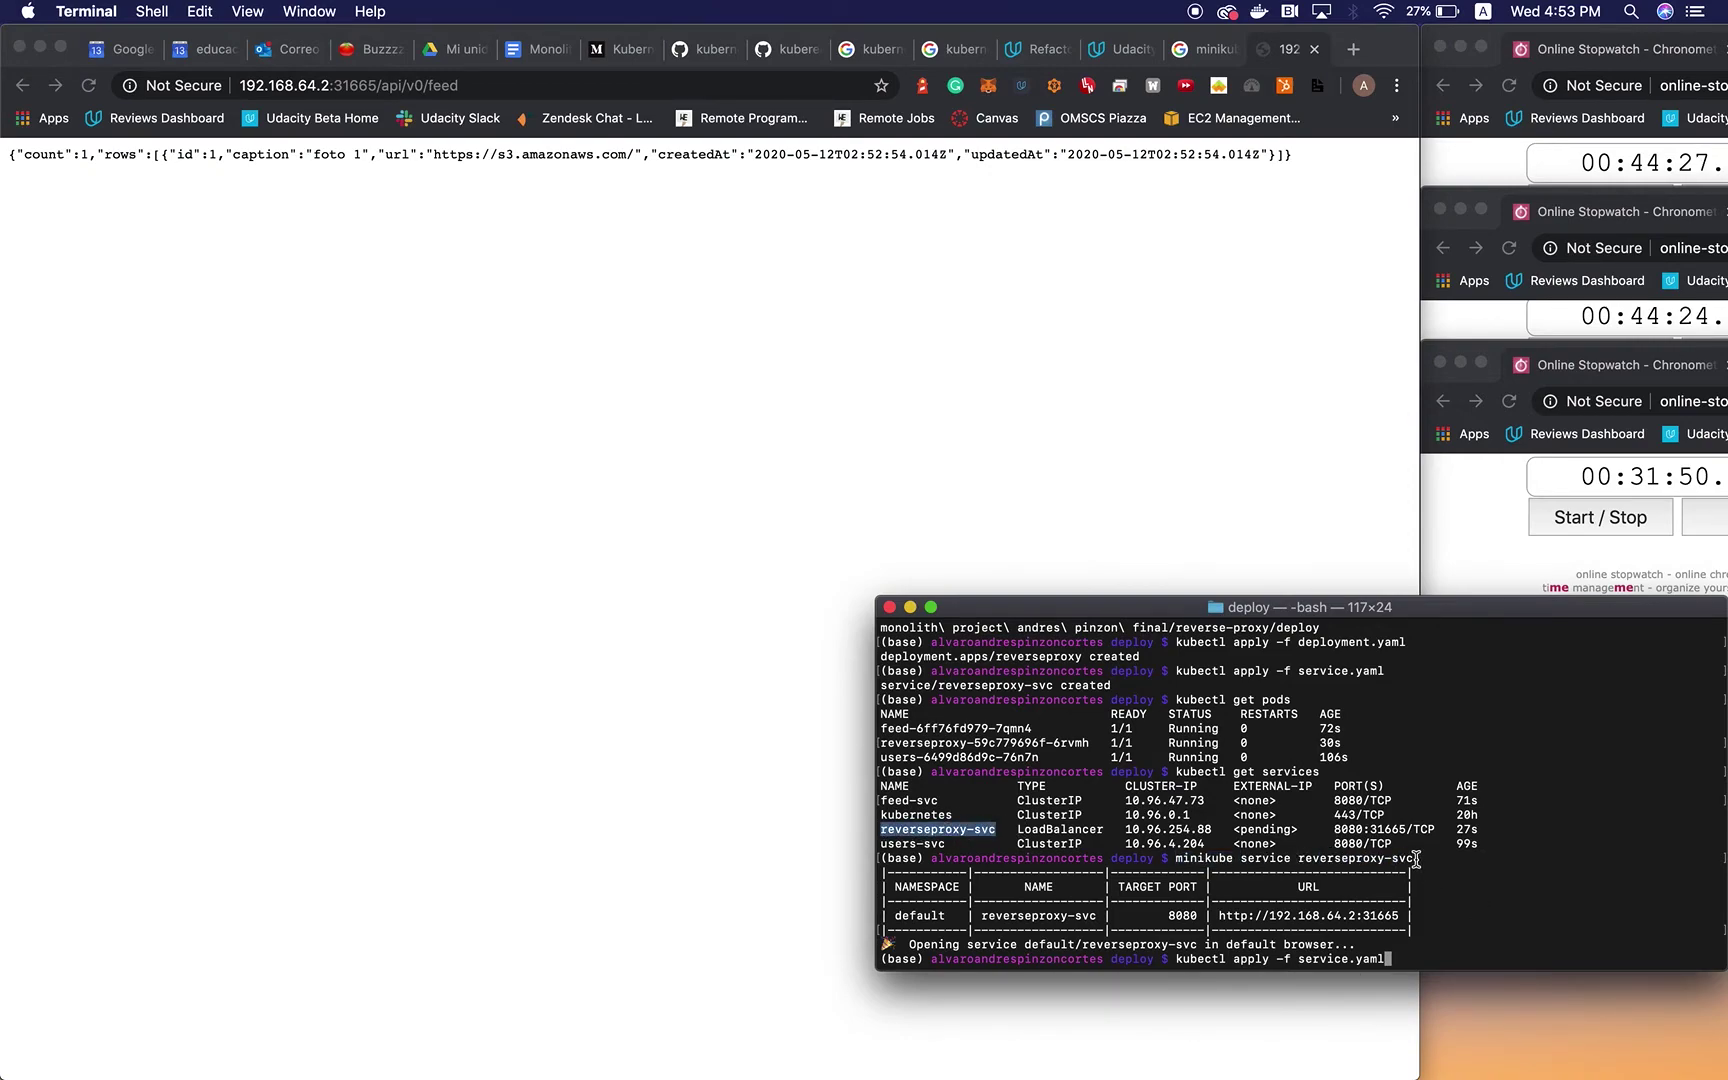
{"action": "left_click_drag", "start_coordinate": [1416, 858], "coordinate": [1299, 859]}
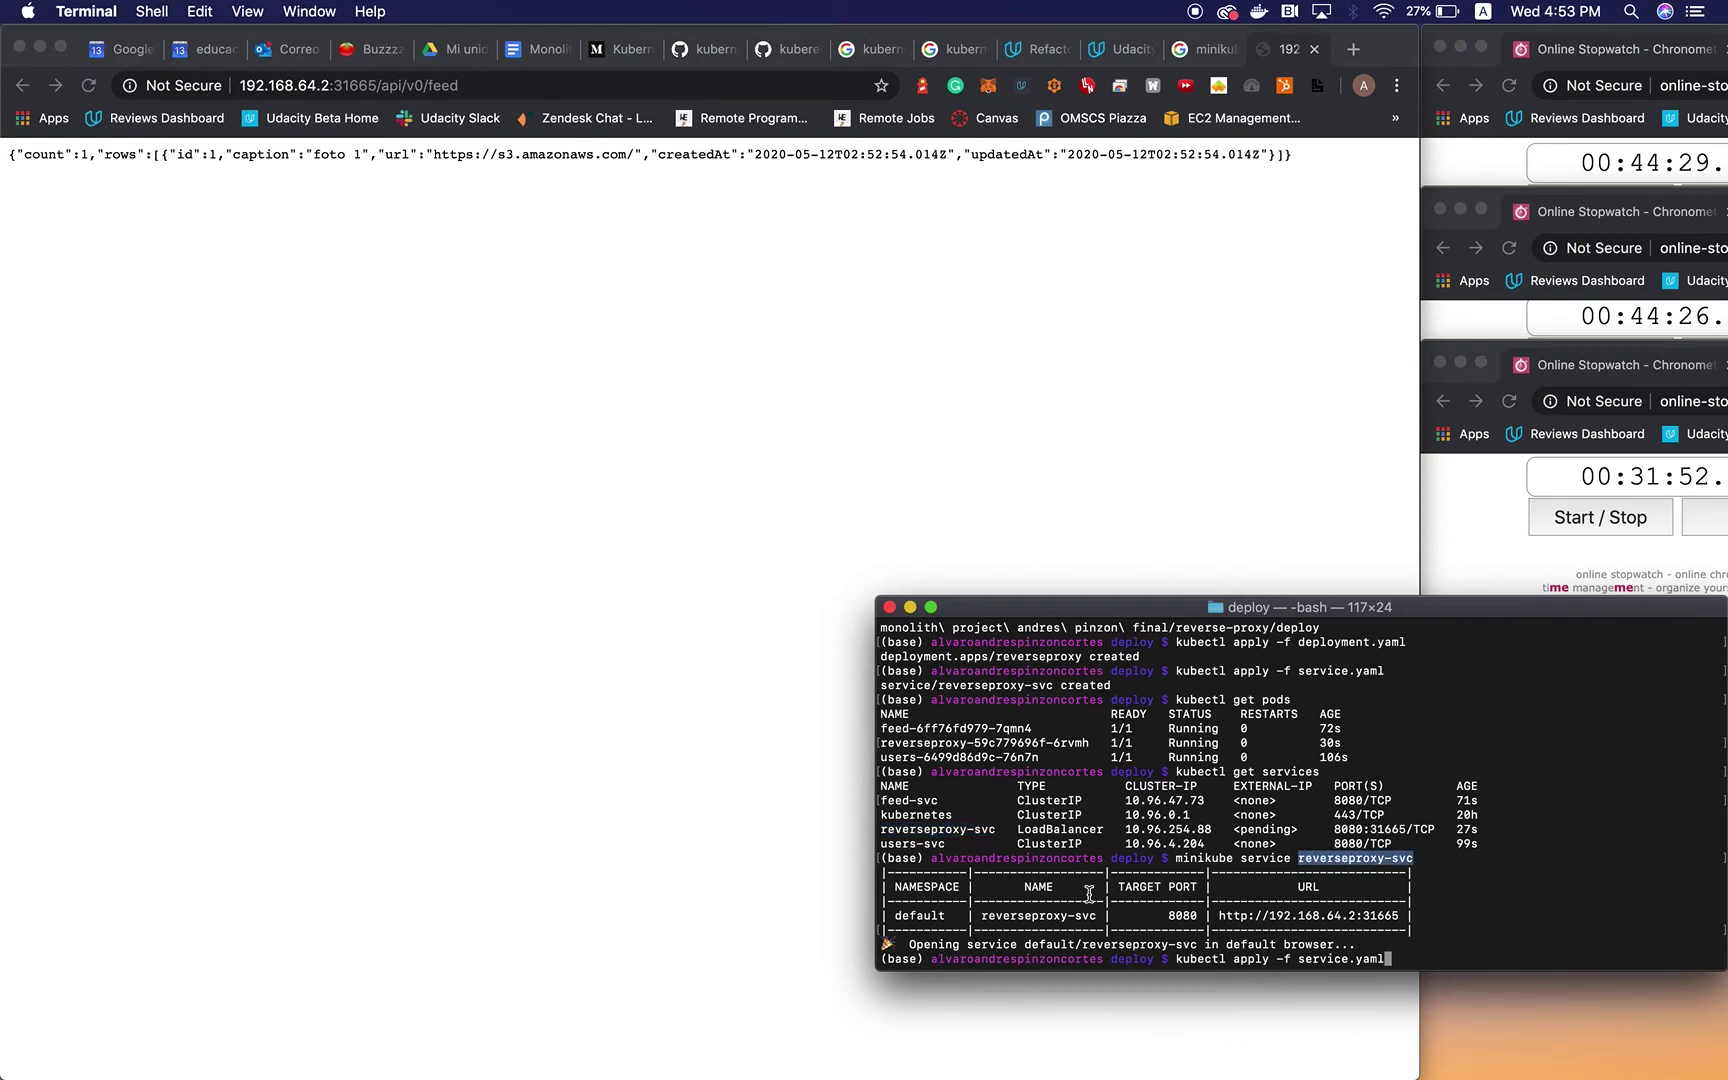
{"action": "left_click_drag", "start_coordinate": [927, 918], "coordinate": [1386, 915]}
{"action": "left_click", "coordinate": [1254, 915]}
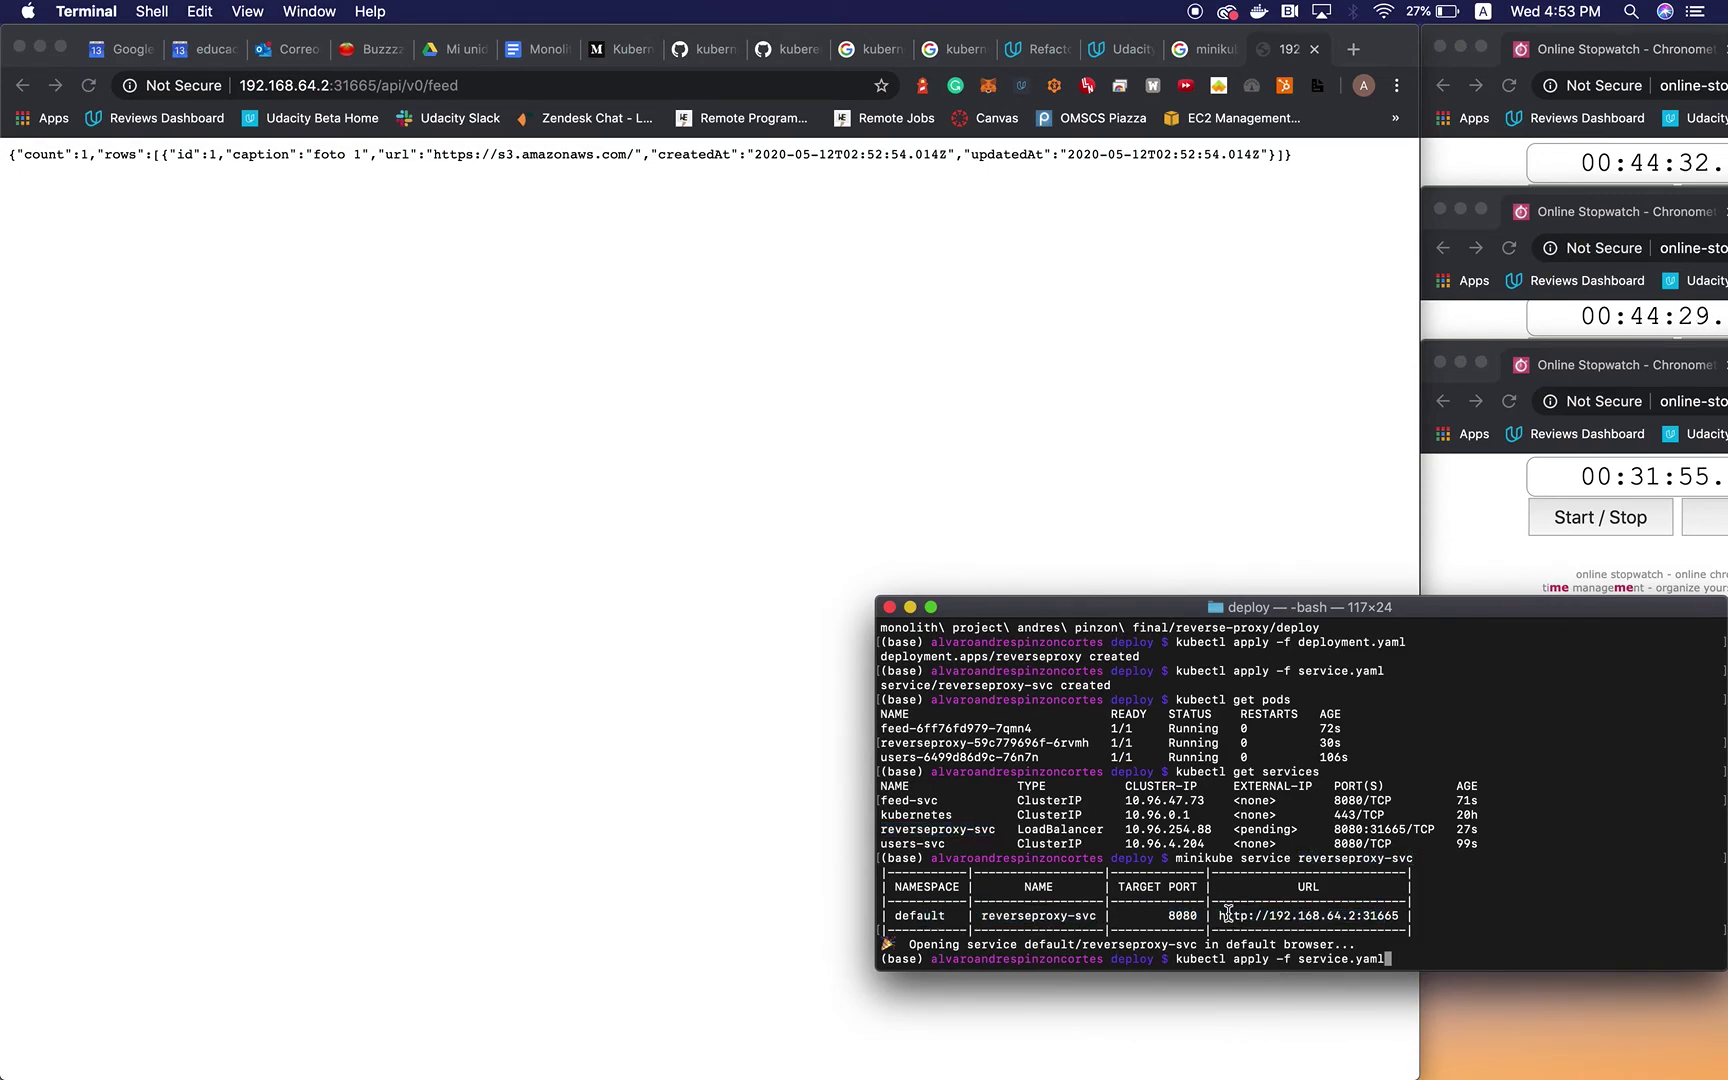
{"action": "left_click_drag", "start_coordinate": [1220, 915], "coordinate": [1398, 918]}
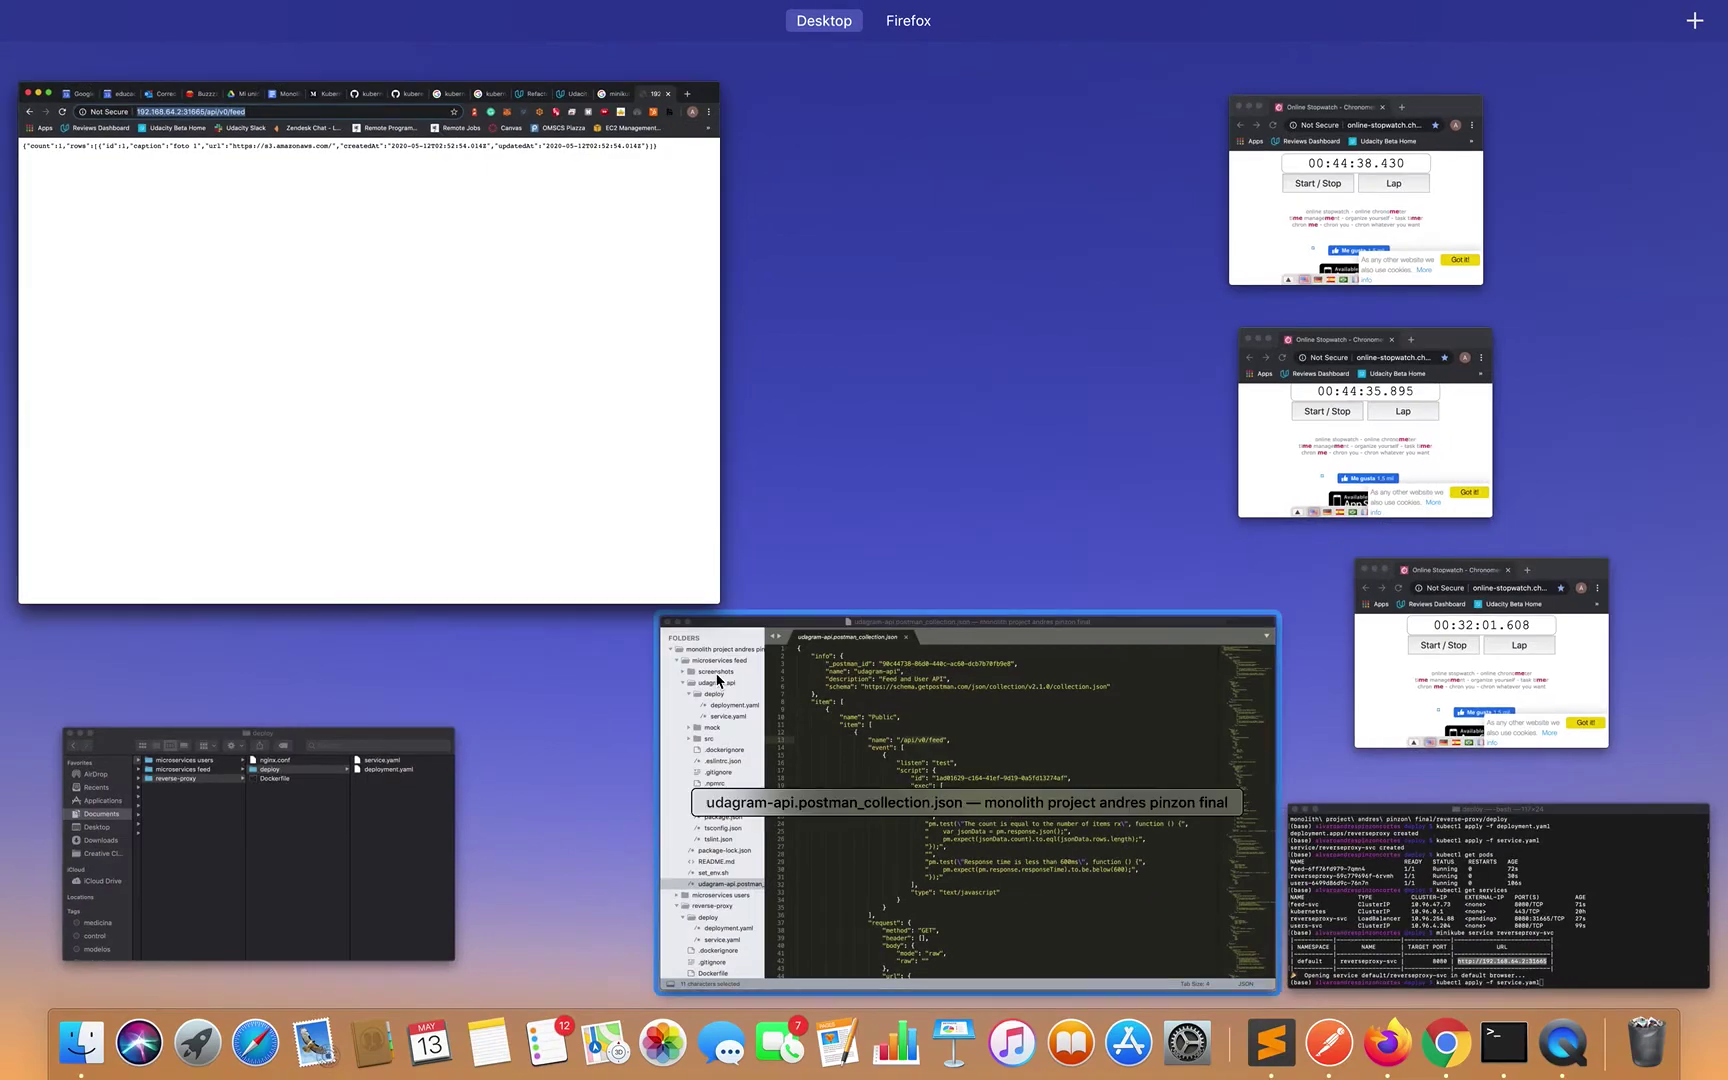
Bring the udagram-api Postman collection forward and select /api/v0/feed on line 13.
{"action": "left_click", "coordinate": [952, 871]}
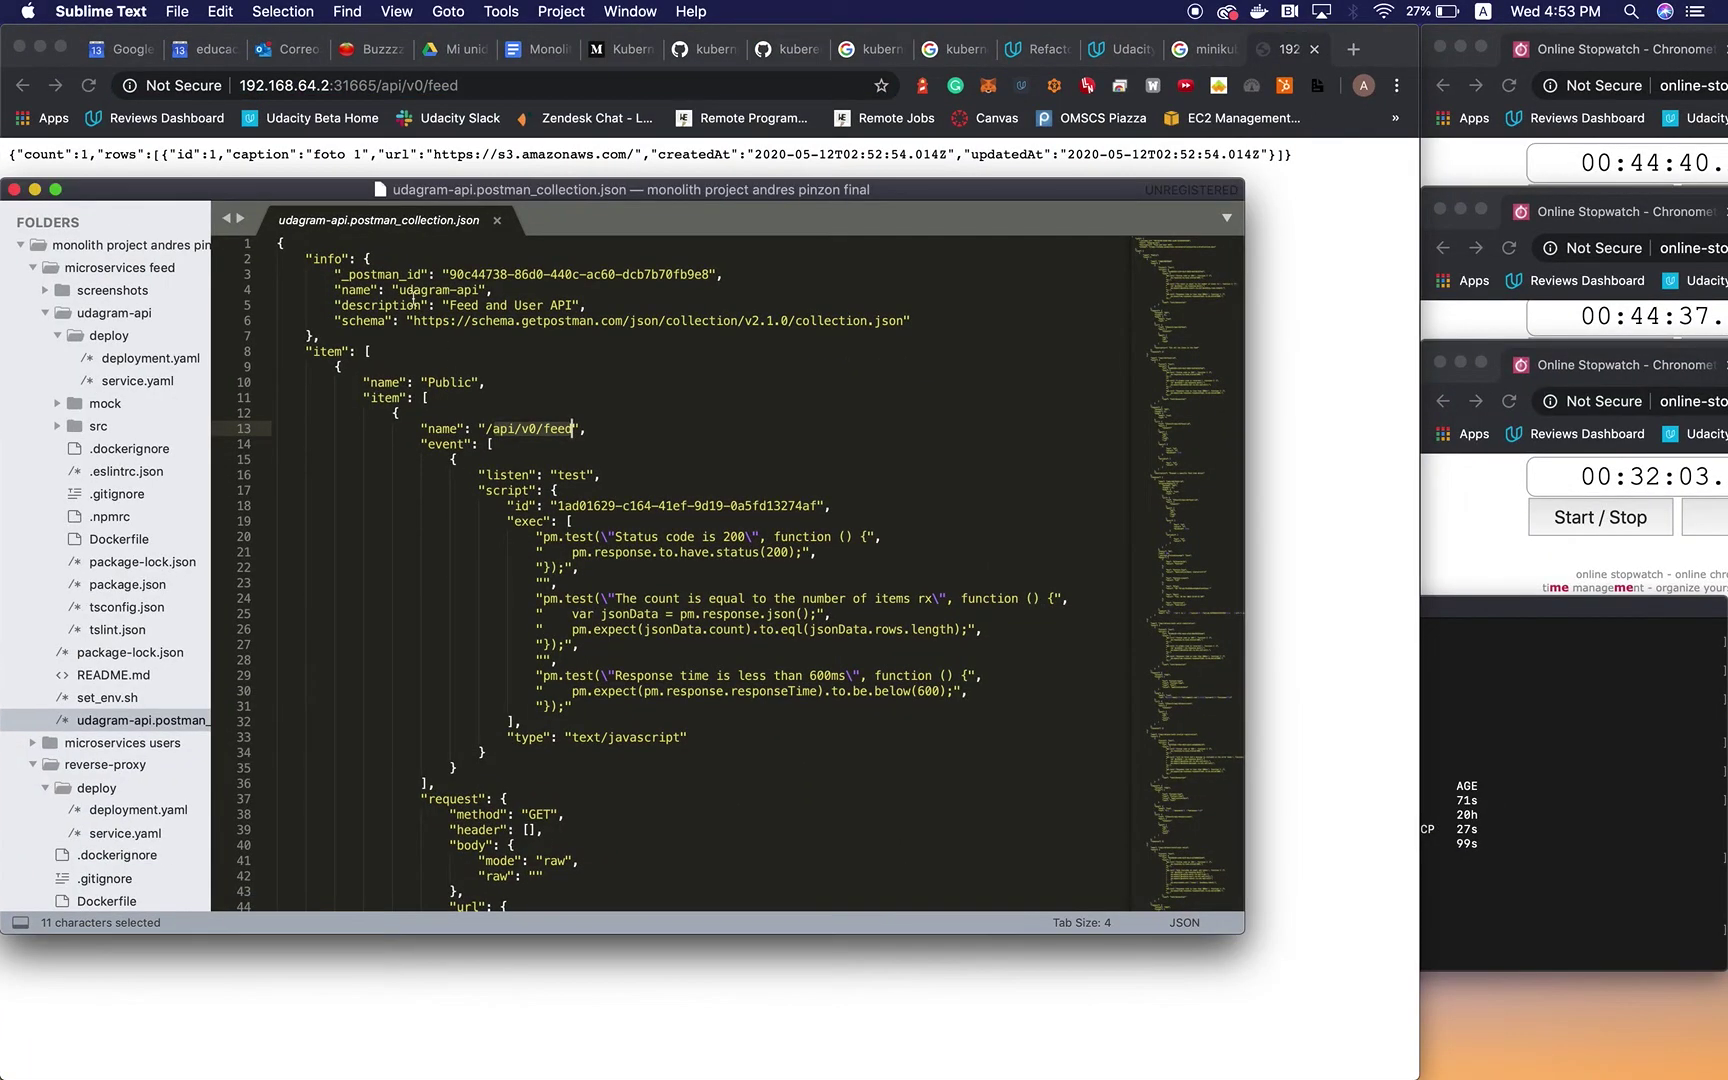
{"action": "left_click", "coordinate": [644, 584]}
{"action": "left_click_drag", "start_coordinate": [483, 429], "coordinate": [578, 432]}
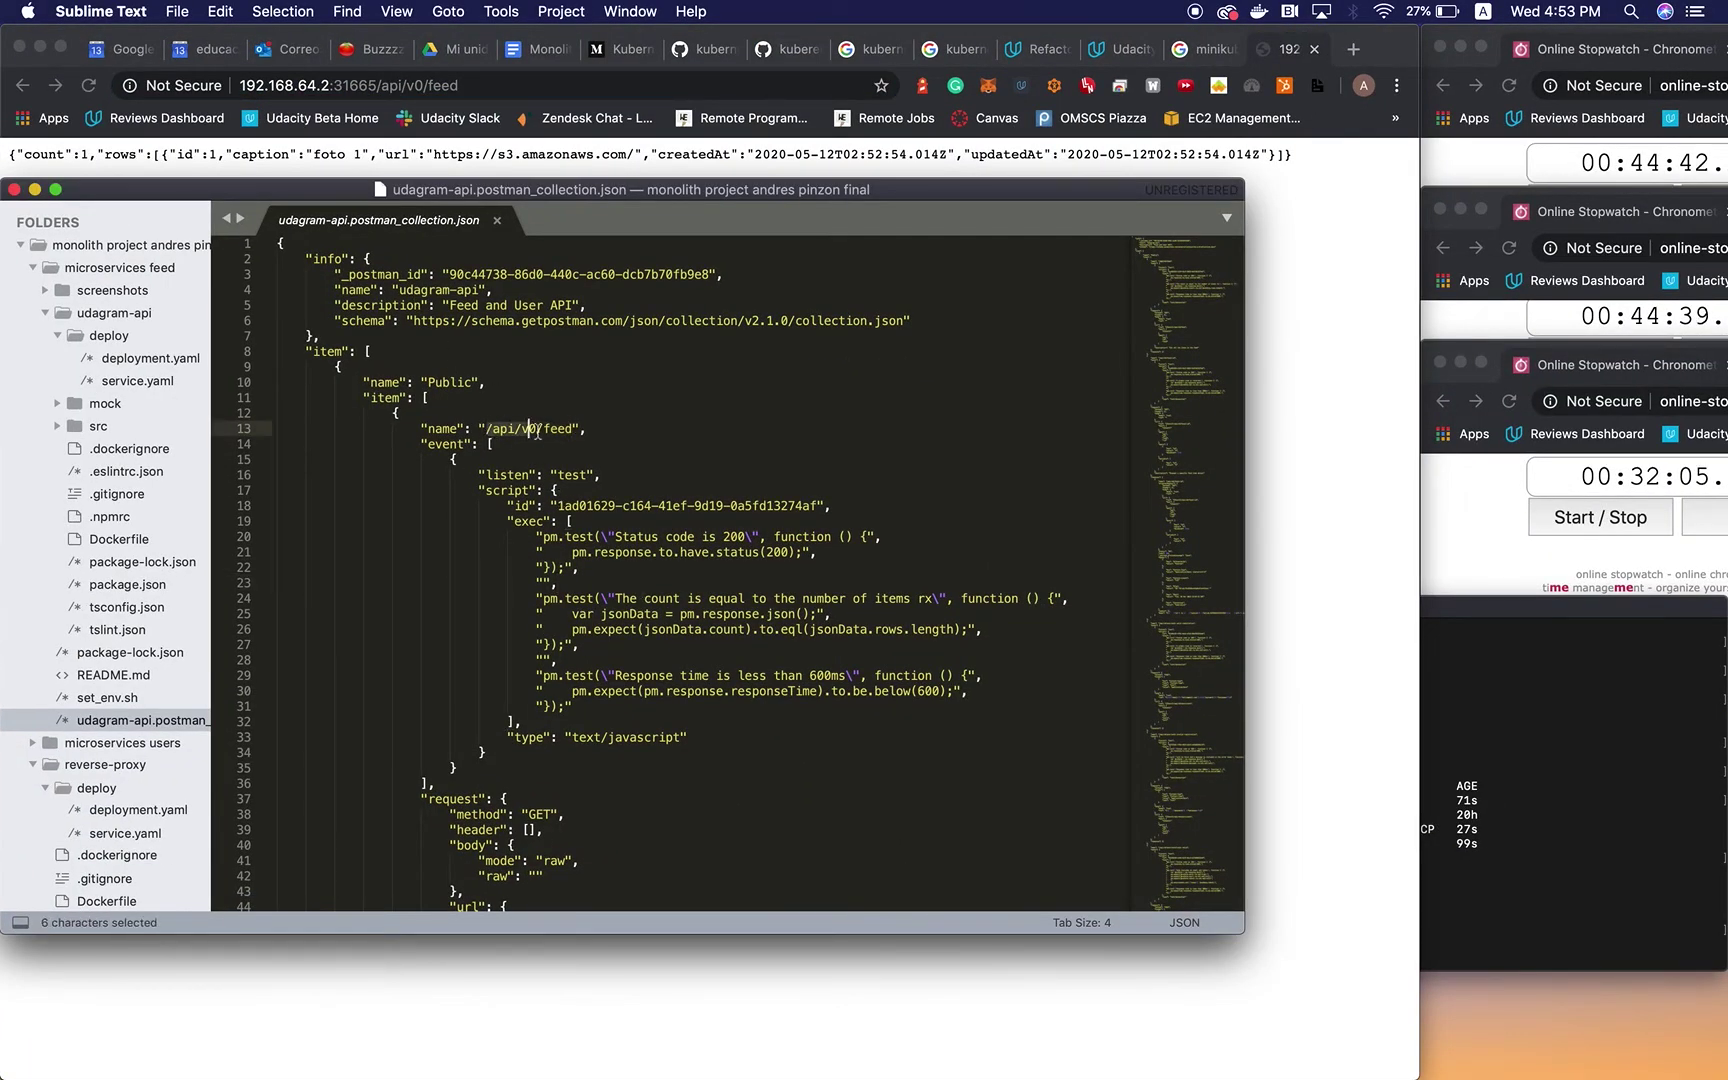